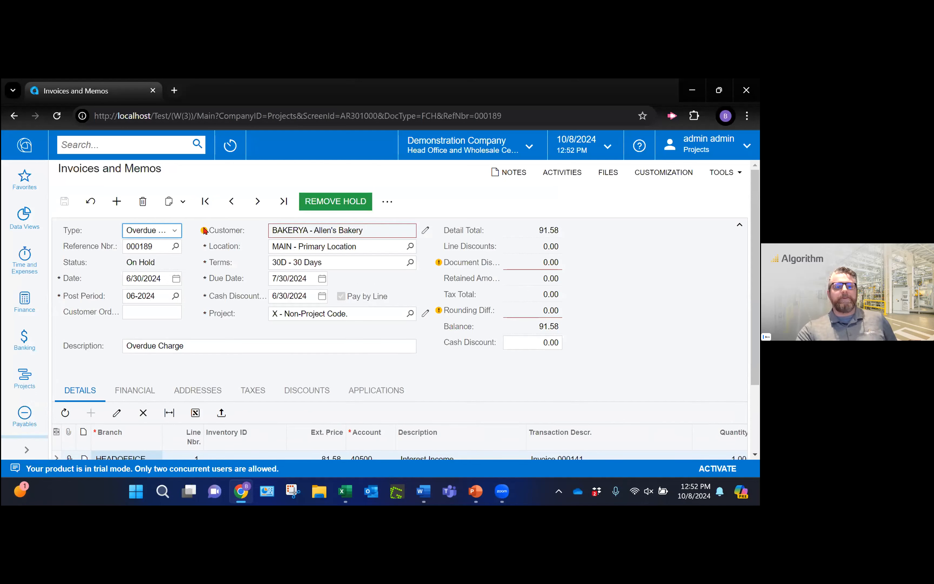
- Check the warning on the overdue charge's customer, then examine the Customer Status options on the Receivables customer form
mouse_move(204, 228)
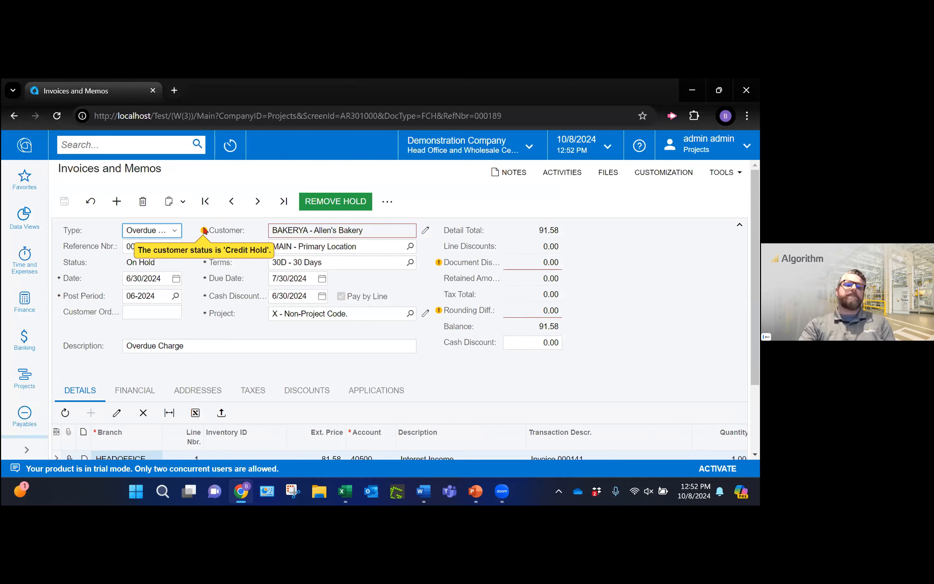
scroll(27, 329, down, 3)
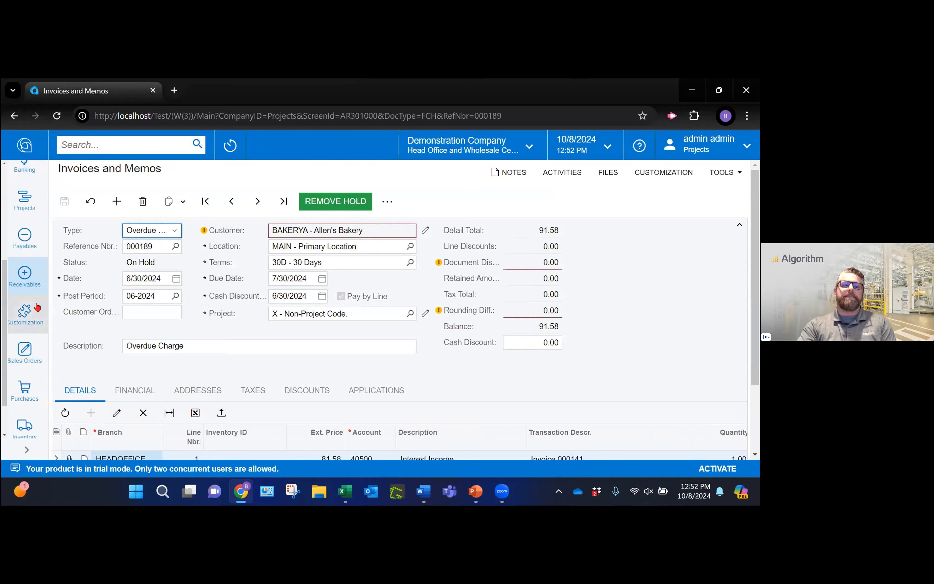
click(24, 275)
click(127, 345)
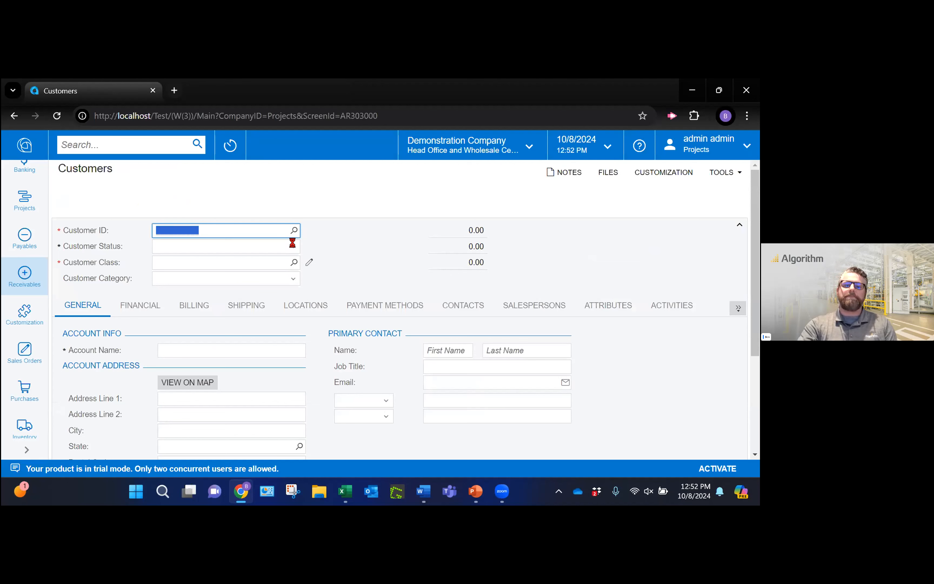
click(292, 246)
click(191, 256)
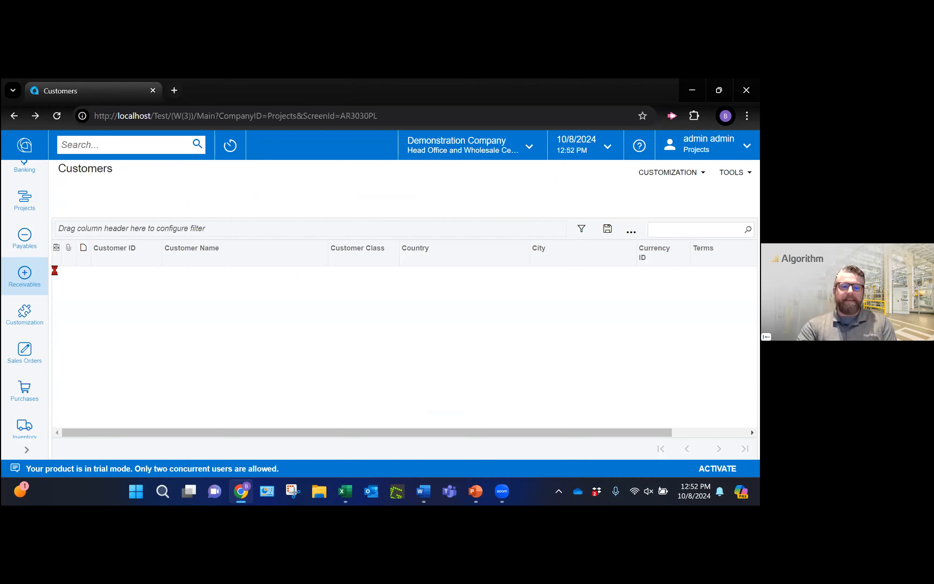
- Reopen Allen's Bakery overdue charge 000189 from Invoices and Memos, remove its hold and release it
click(27, 277)
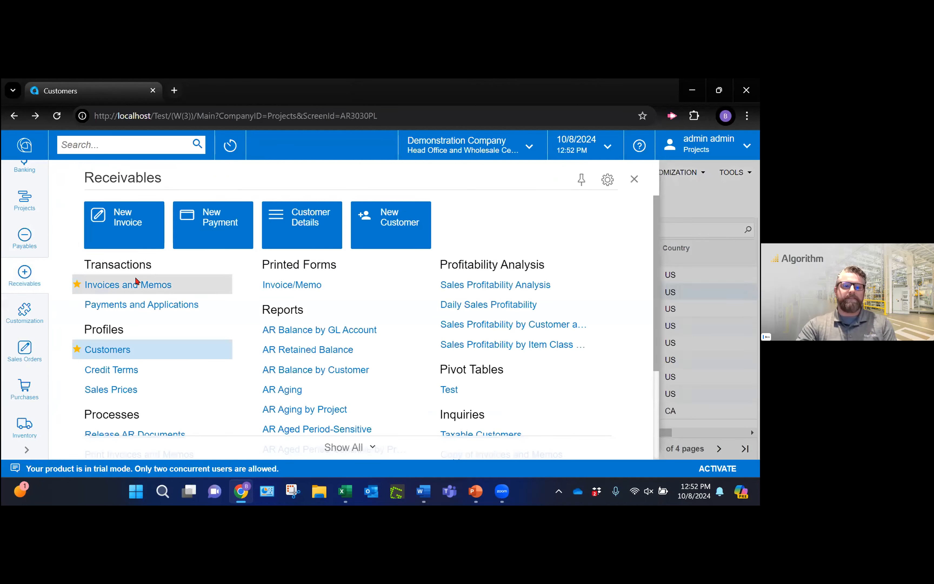
click(108, 285)
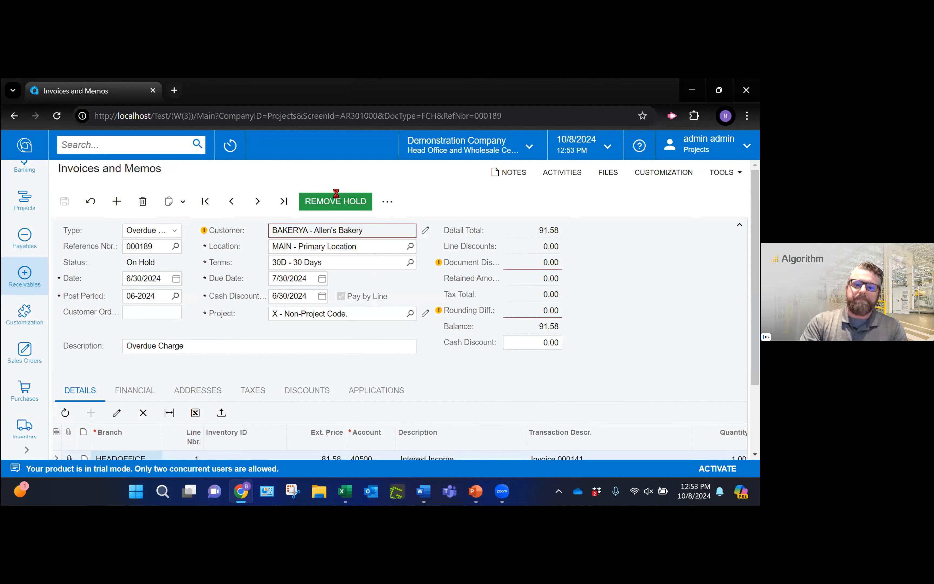
click(333, 201)
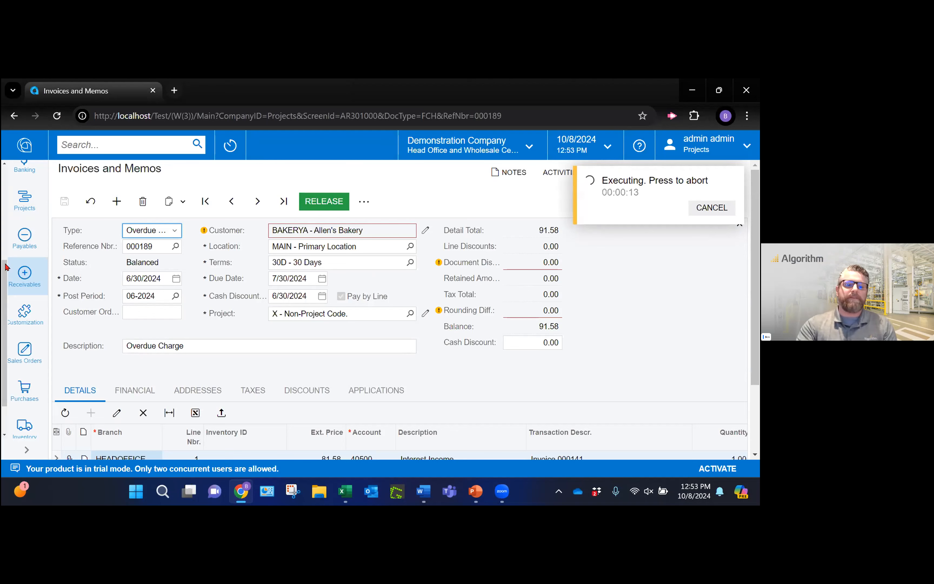
- Open Calculate Overdue Charges and calculate the charges for the EOM statement cycle
click(19, 277)
scroll(158, 359, down, 3)
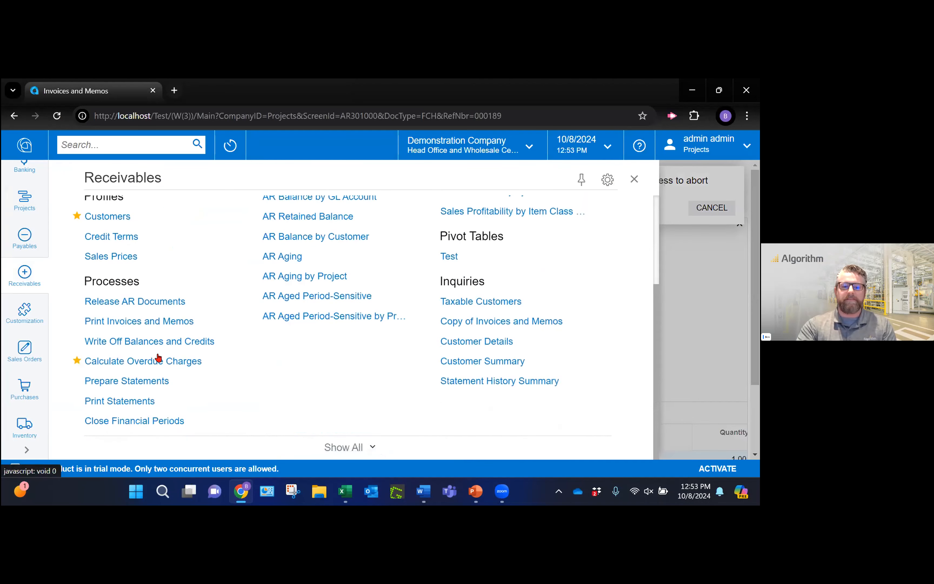
click(159, 361)
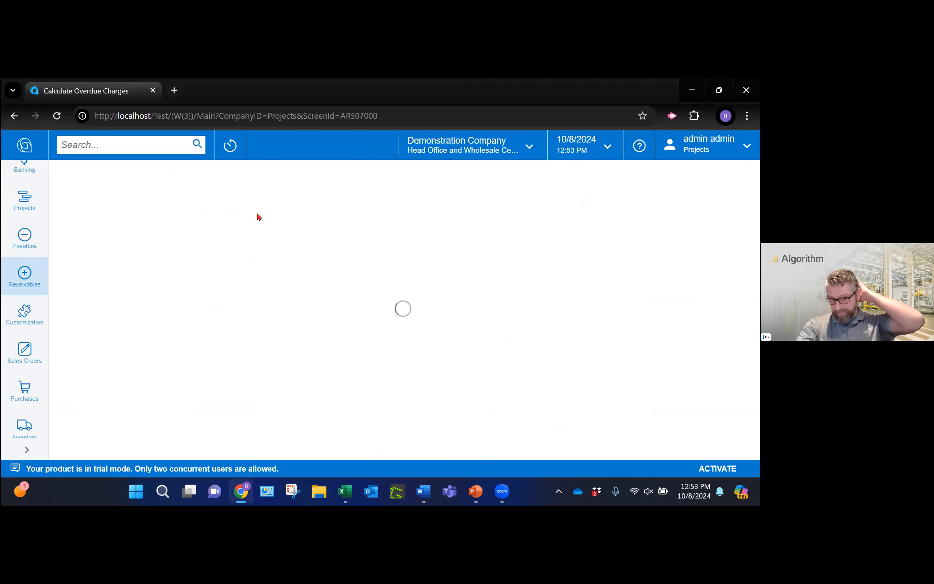
click(298, 235)
click(218, 328)
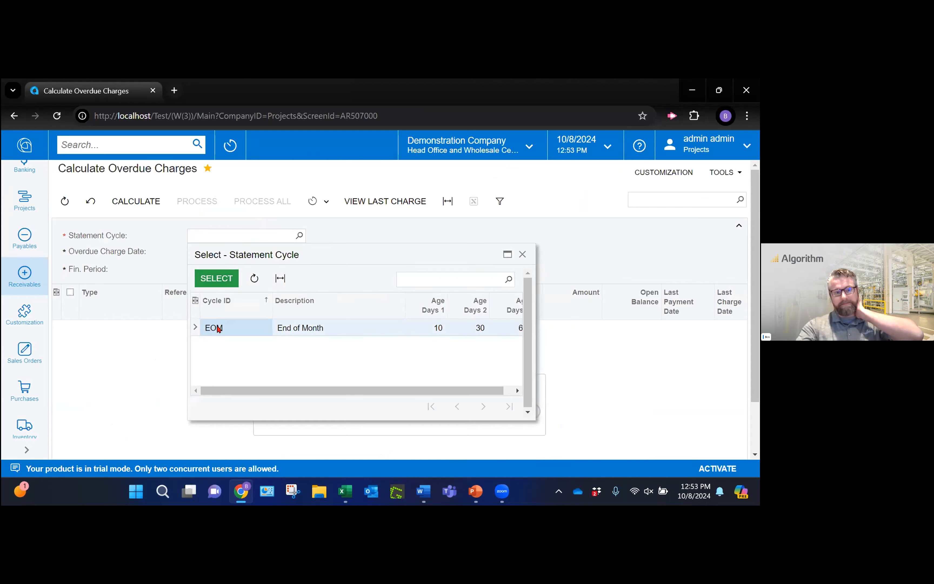
double_click(218, 328)
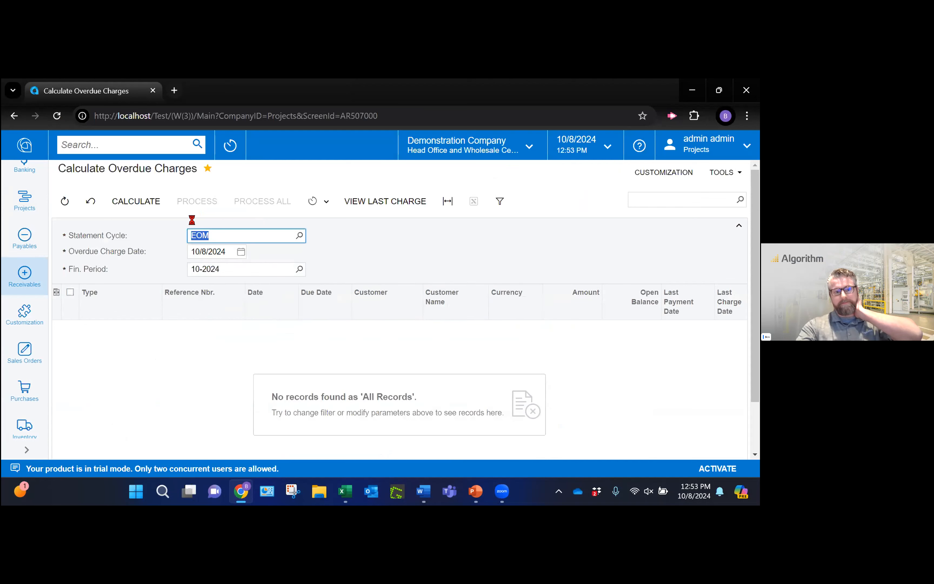
click(139, 205)
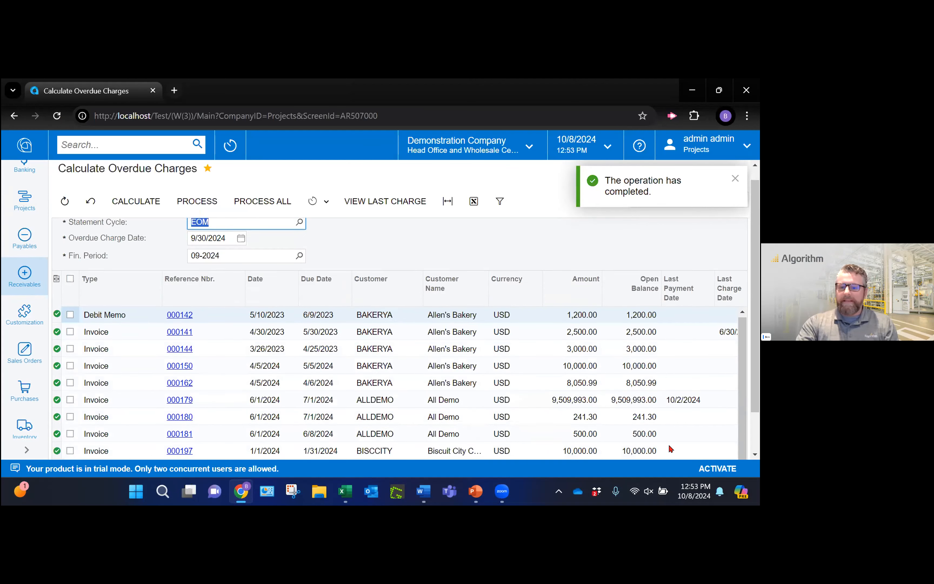
- Select All Demo invoice 000181 in the calculated list and process only its overdue charge
scroll(706, 421, down, 1)
mouse_move(562, 435)
mouse_down()
mouse_move(667, 436)
mouse_move(545, 436)
mouse_up()
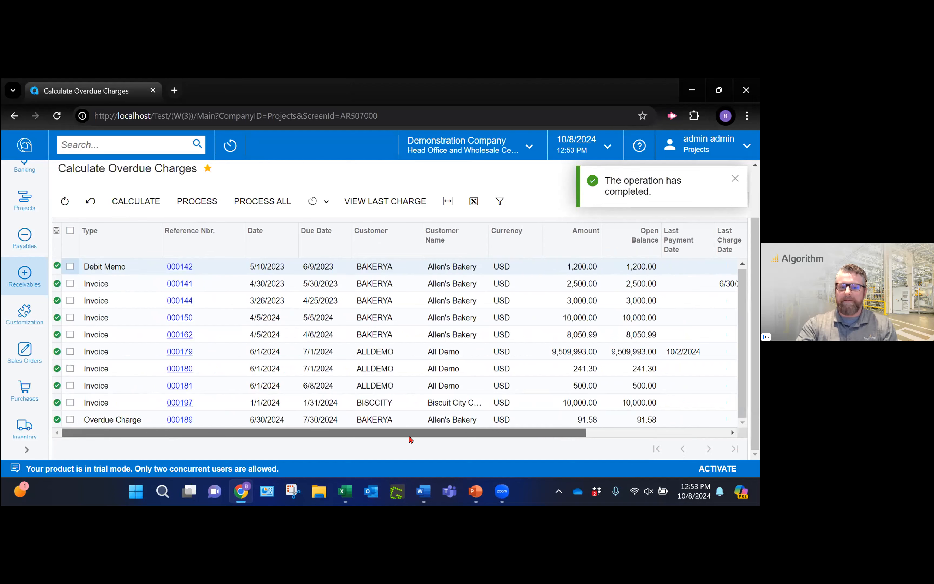
click(70, 385)
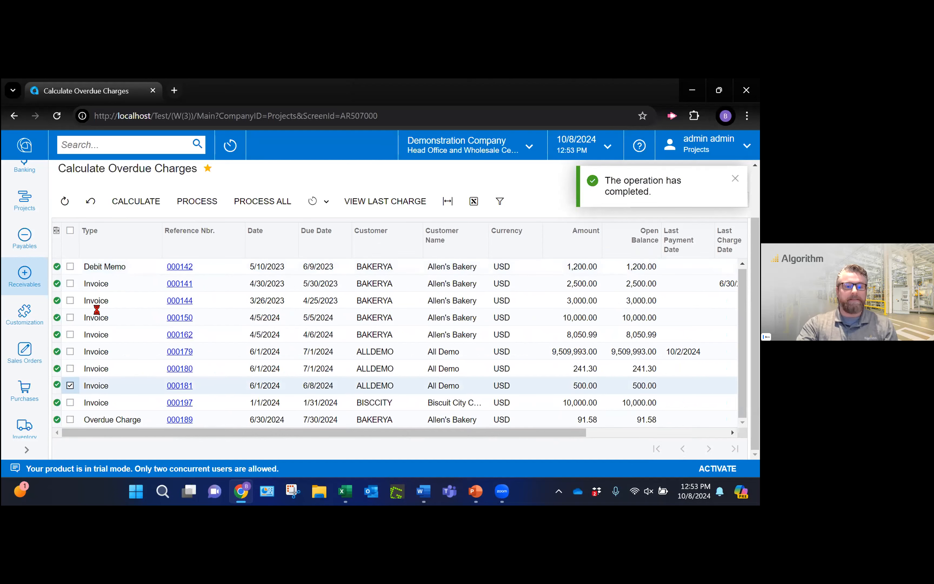
click(190, 209)
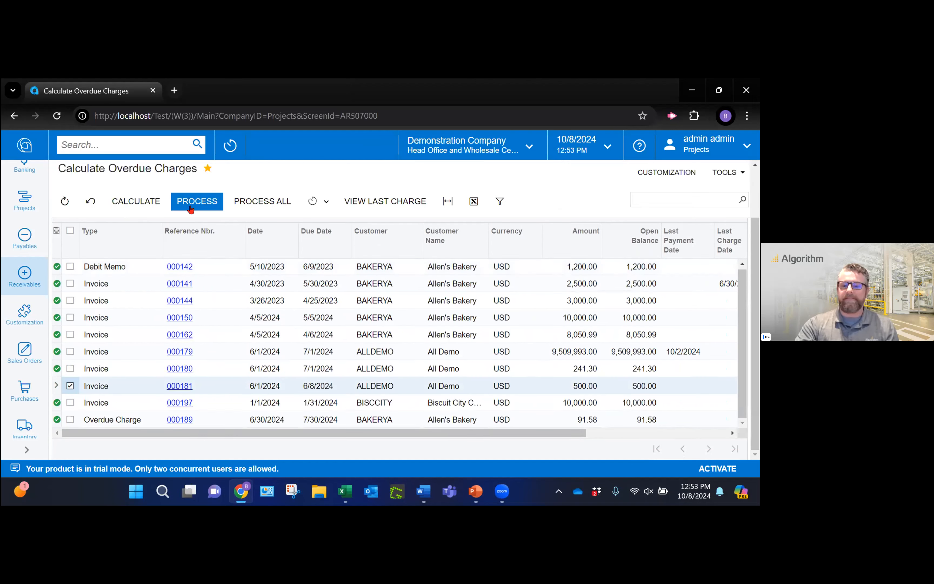
click(195, 203)
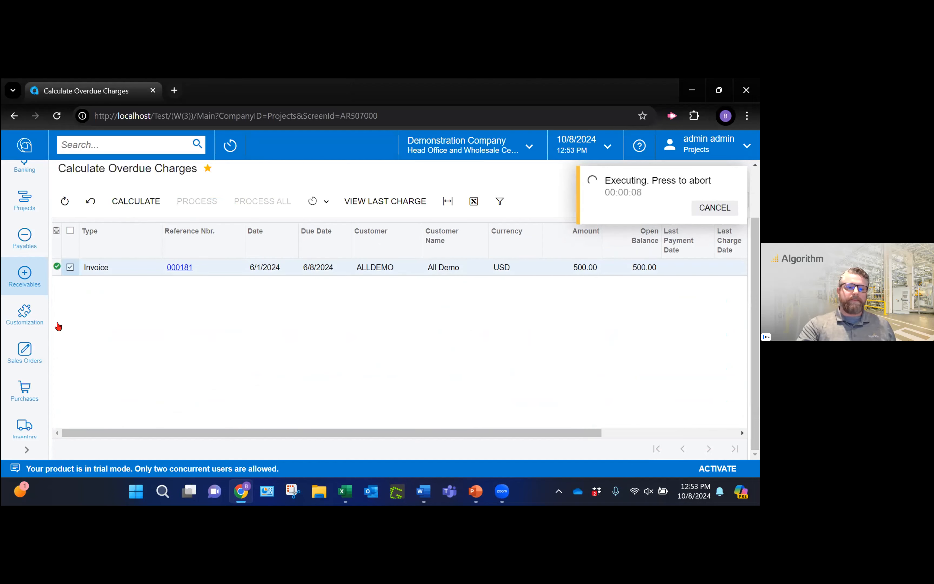
- Open the on-hold overdue charge 000200 for All Demo from the Invoices and Memos list
click(14, 279)
scroll(144, 274, up, 3)
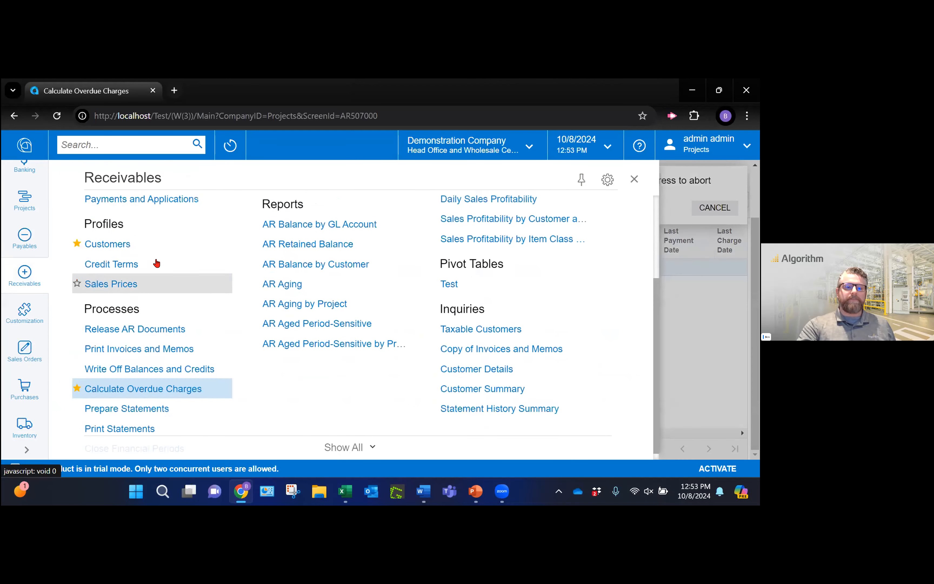
click(144, 271)
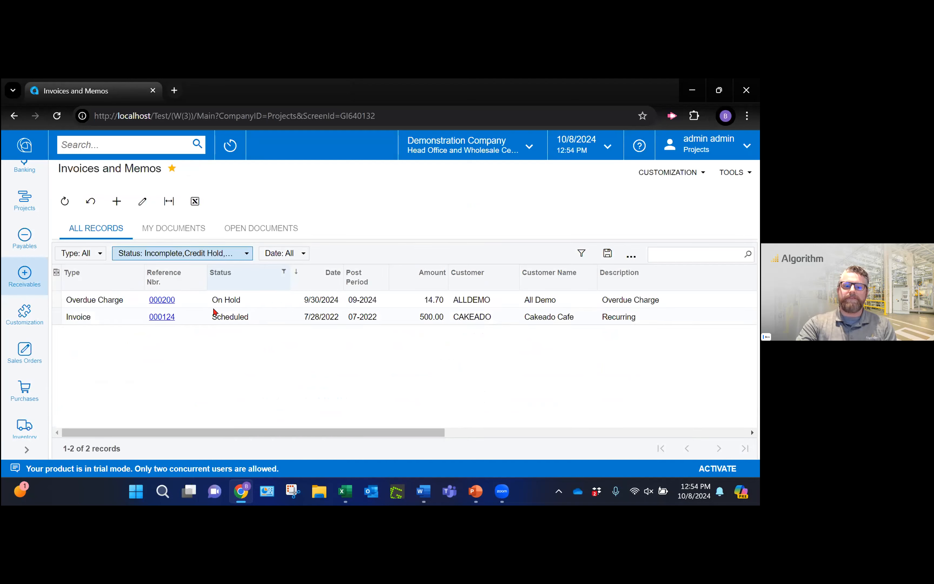
click(158, 300)
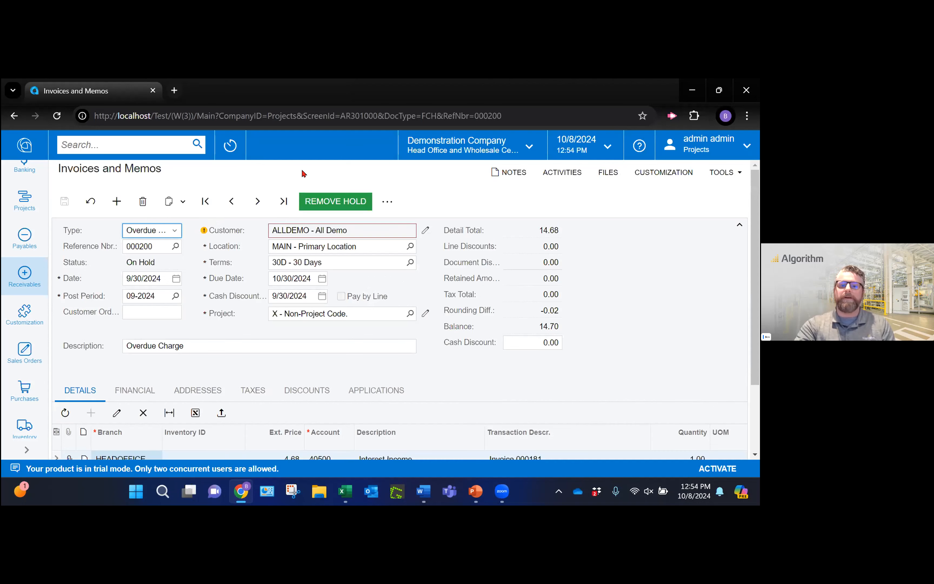
- Take overdue charge 000200 off hold and credit hold, release it, and review its detail lines
click(317, 200)
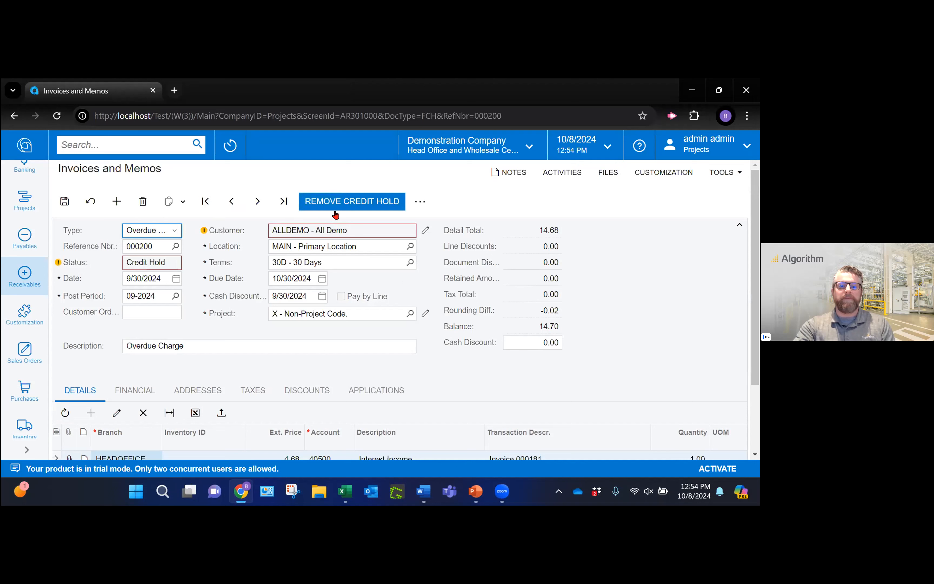
mouse_move(60, 266)
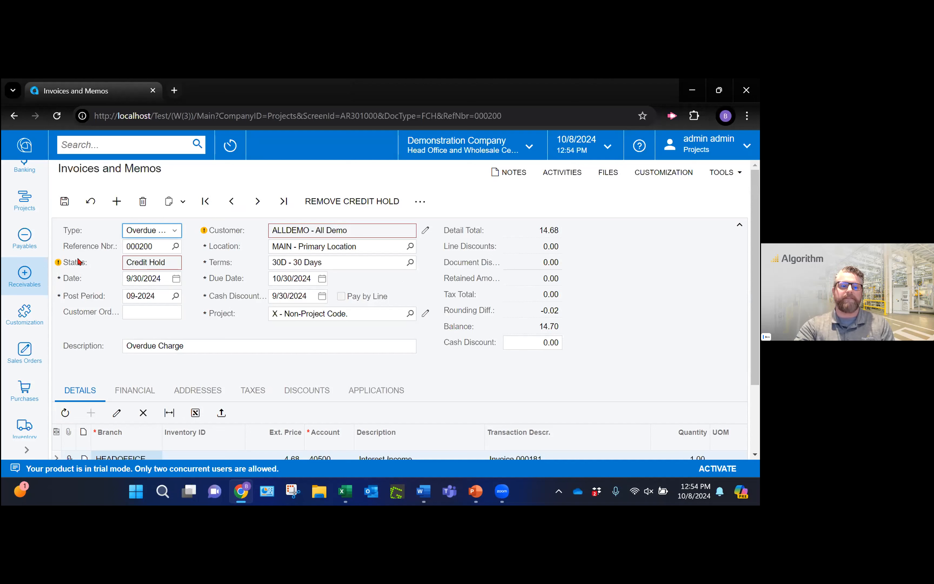
click(344, 200)
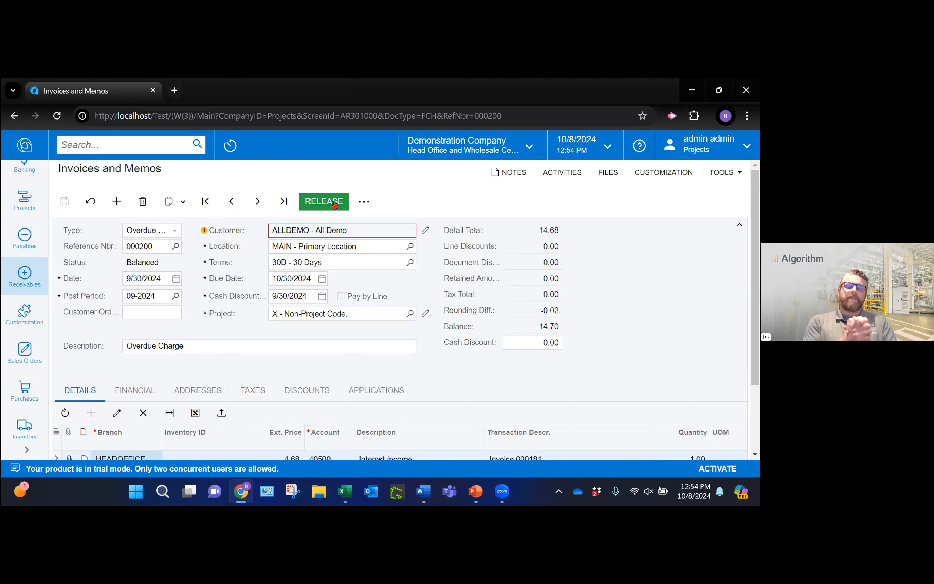
click(334, 204)
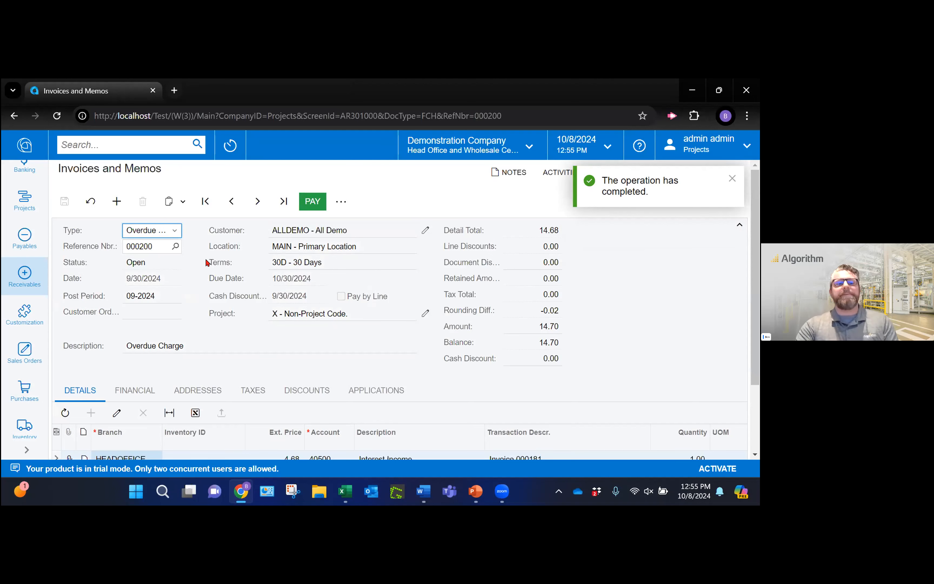
scroll(98, 292, down, 2)
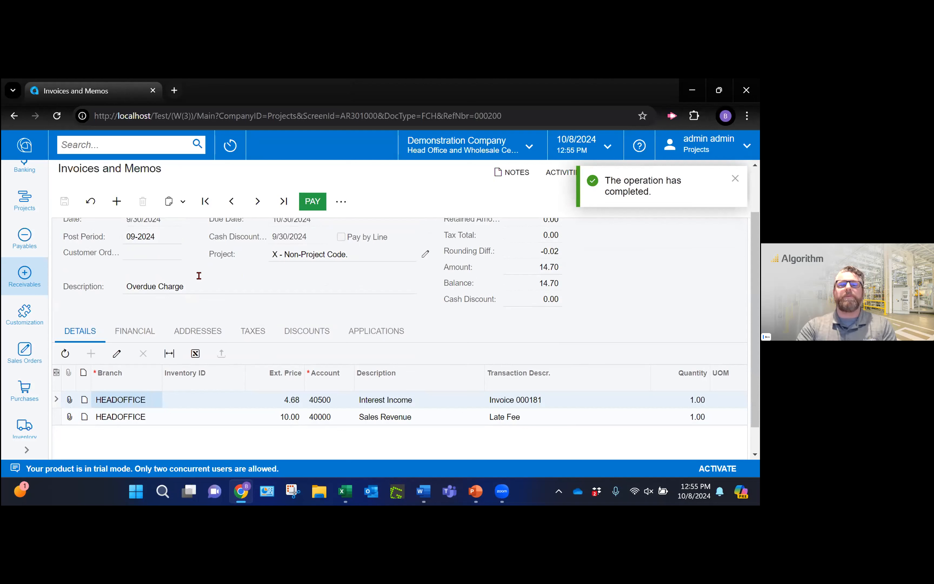
scroll(27, 292, down, 1)
- Create a new Import Bank Transactions record in Banking for cash account 10101CHECK
scroll(27, 293, up, 5)
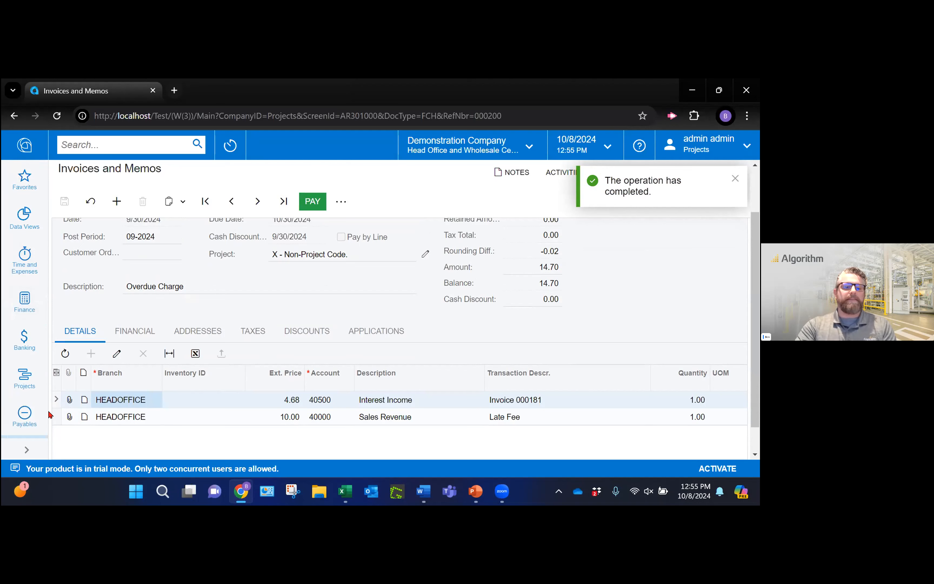
scroll(26, 242, down, 2)
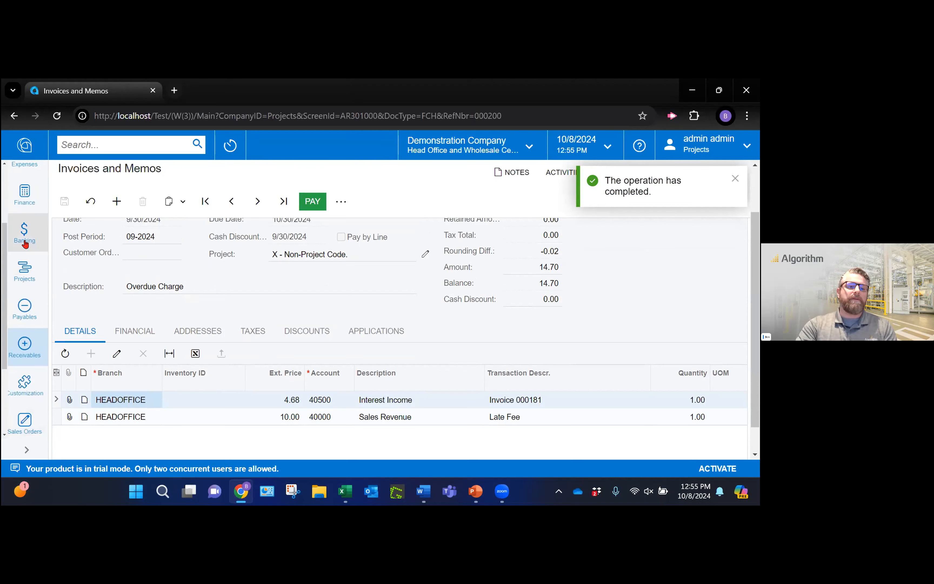
click(25, 242)
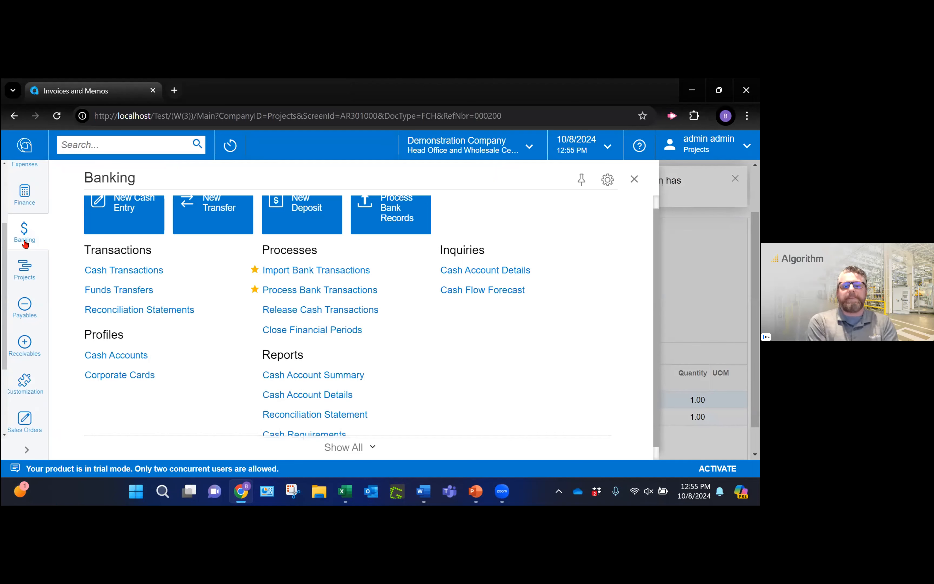
click(320, 269)
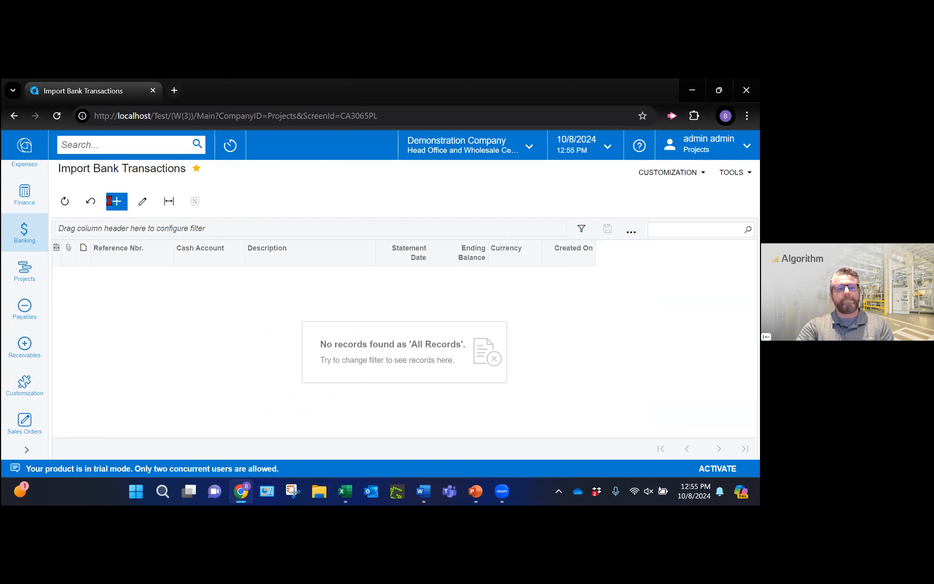
click(115, 200)
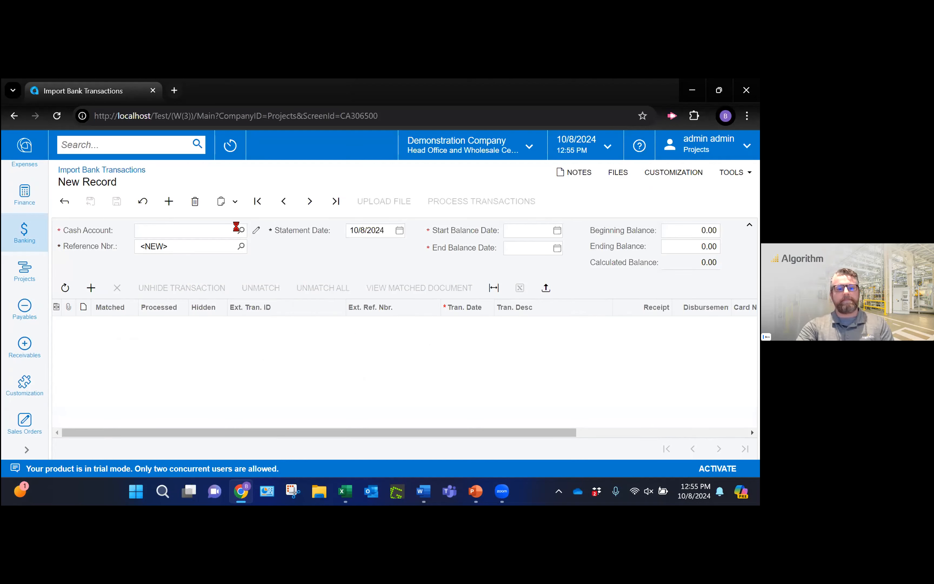
click(240, 229)
double_click(167, 327)
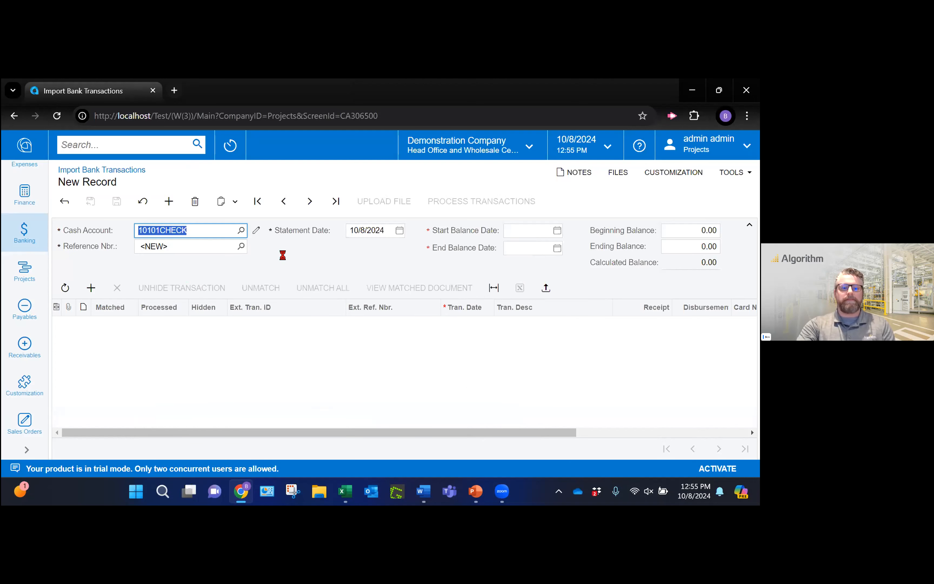
- Set the bank statement's Start Balance Date to 6/1/2024 and its End Balance Date to 6/30/2024
click(512, 226)
text(0601)
text(2024)
key(Tab)
text(06302024)
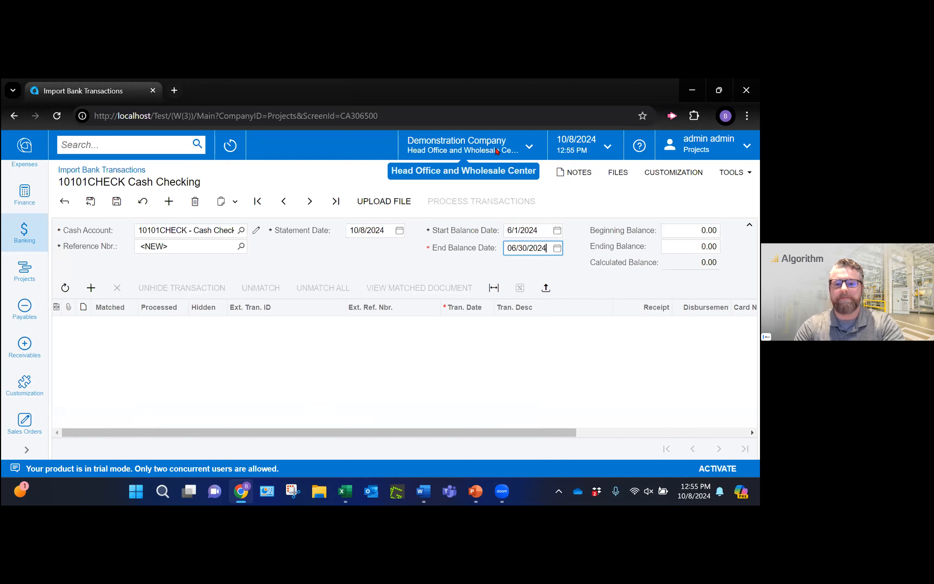
click(236, 373)
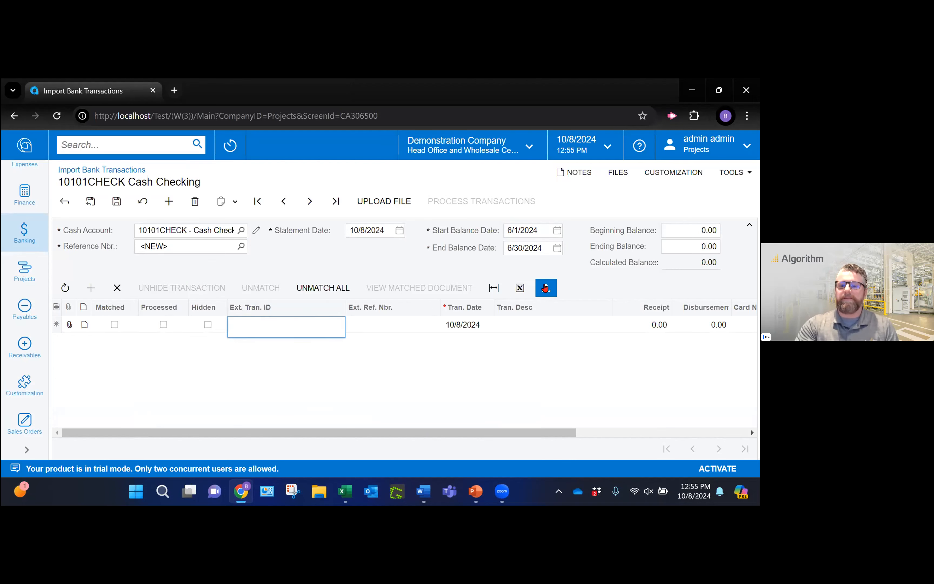
- Load the Excel file Import Bank Transactions 20241007 into the statement's transaction lines, accepting the common settings and column mapping
click(546, 287)
click(361, 307)
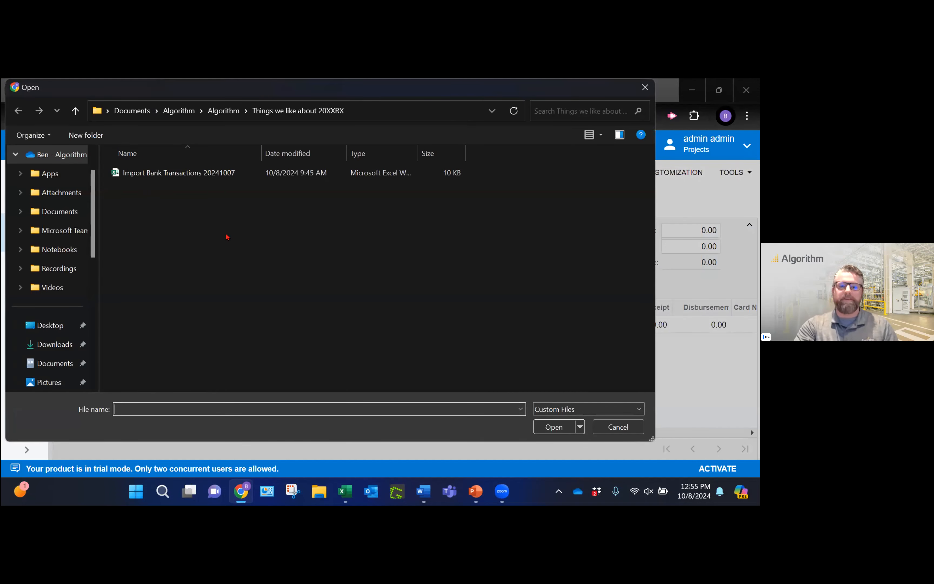
double_click(174, 174)
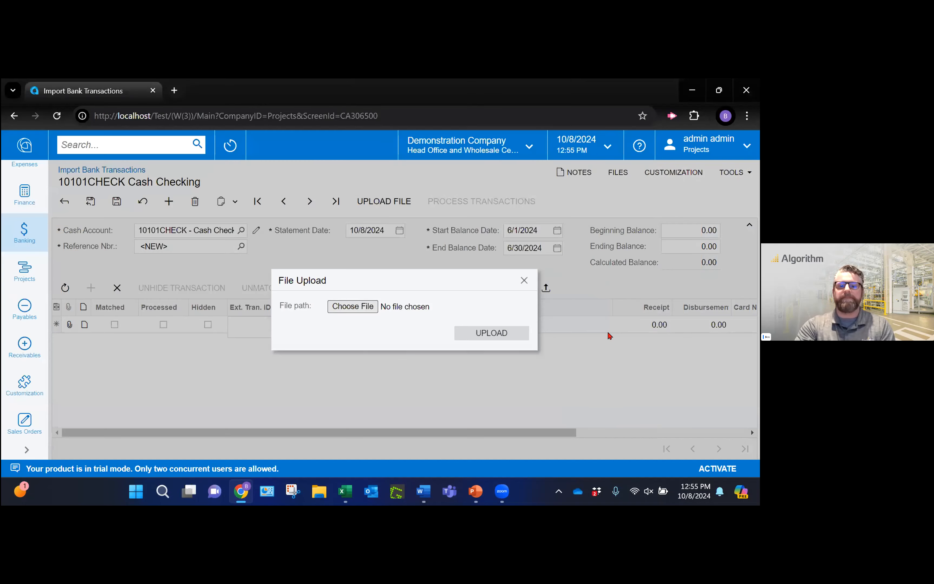
click(488, 336)
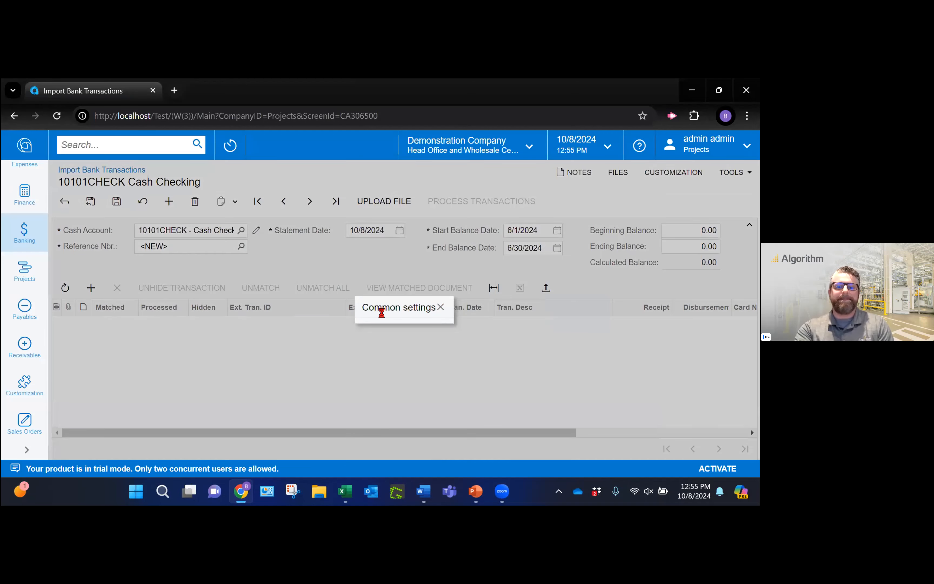
click(434, 349)
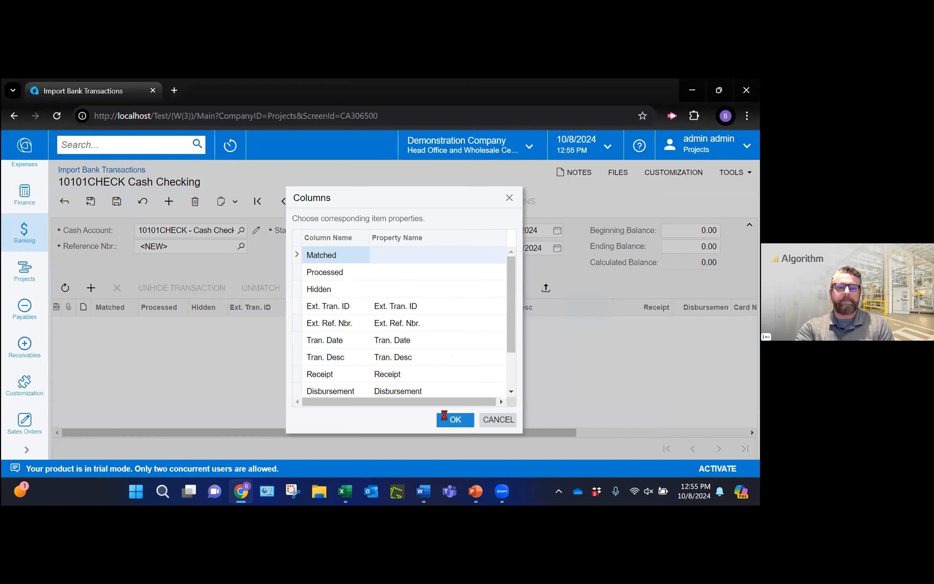
click(450, 420)
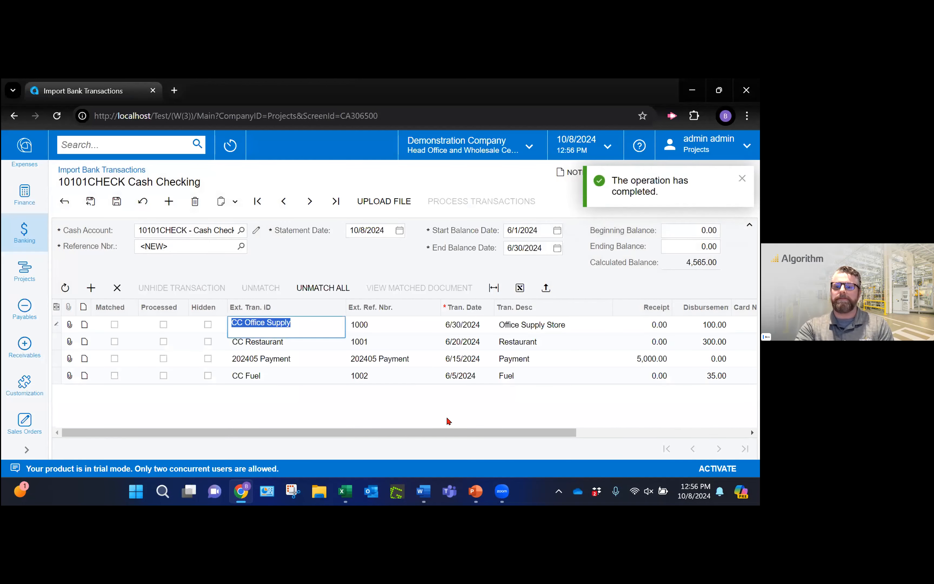
- Save the imported bank statement and open its transactions for processing, widening the bank transactions pane
click(115, 208)
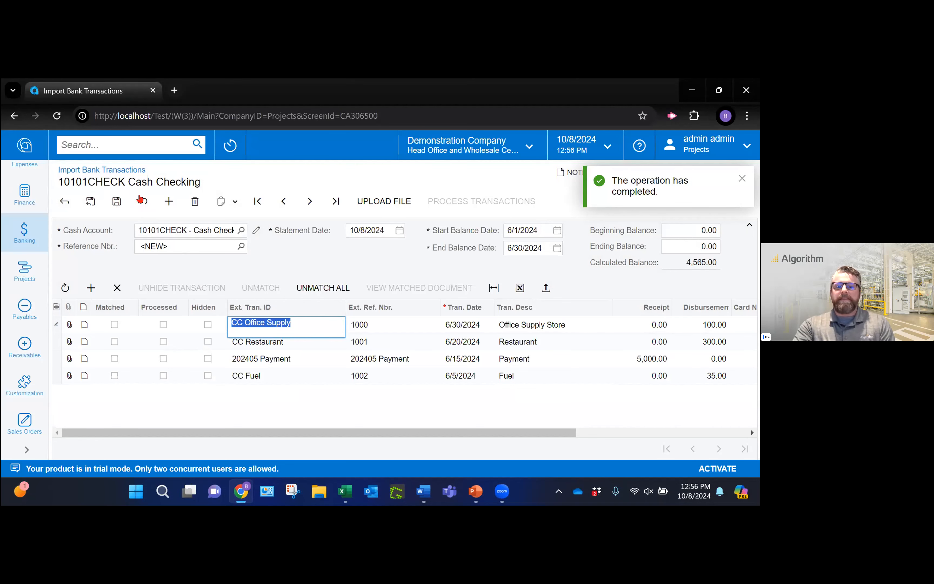
click(467, 201)
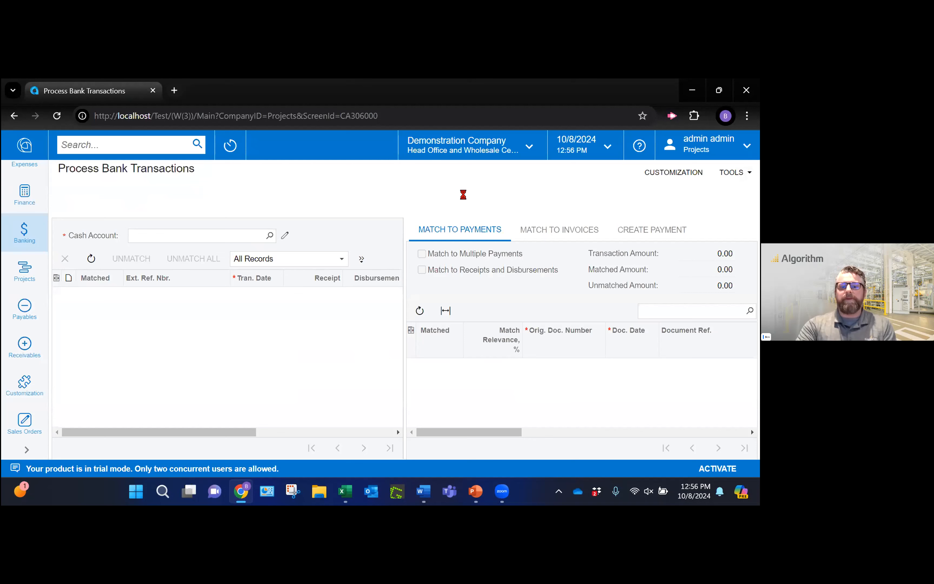
drag(406, 247, 517, 245)
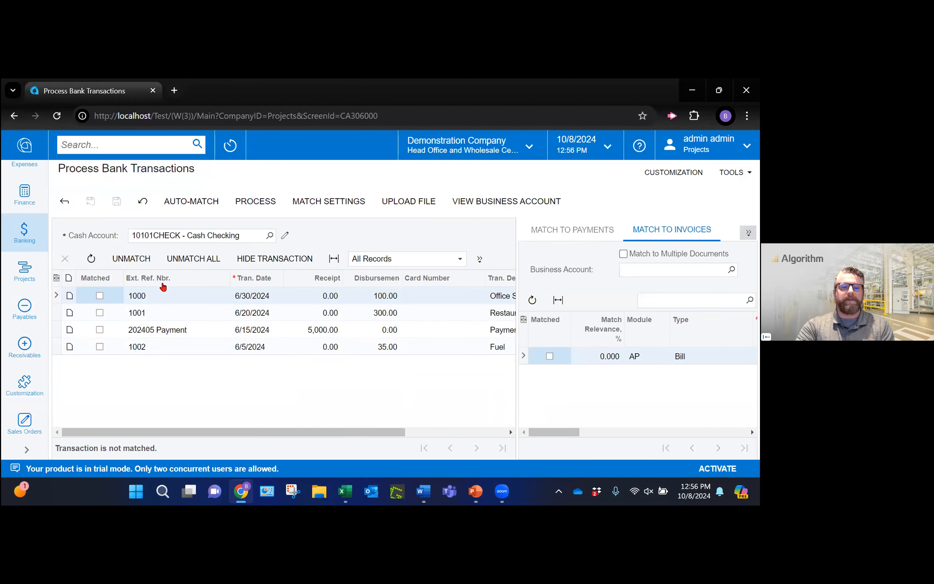
- Match bank transaction 1000 to the listed AP bill and the 202405 Payment transaction to payment 000010
click(550, 356)
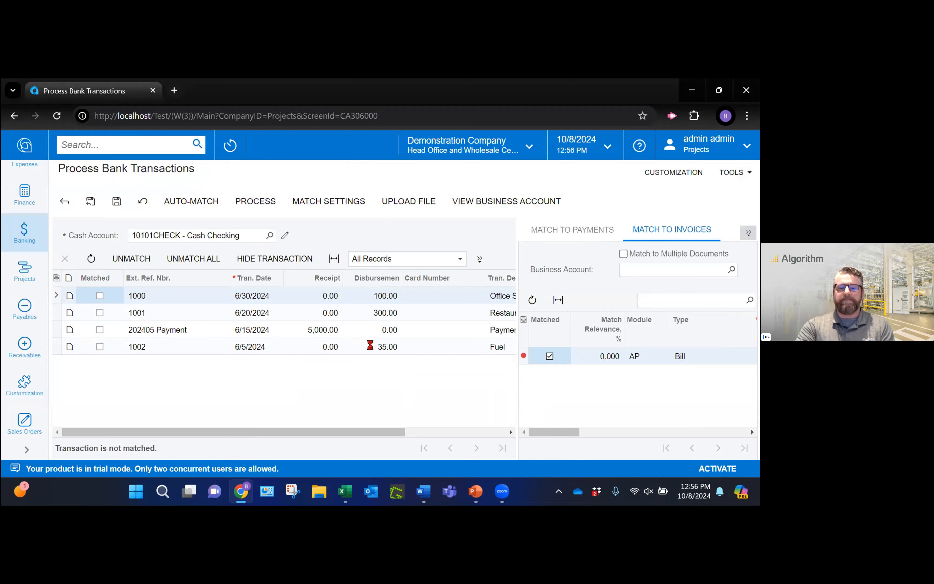
click(167, 329)
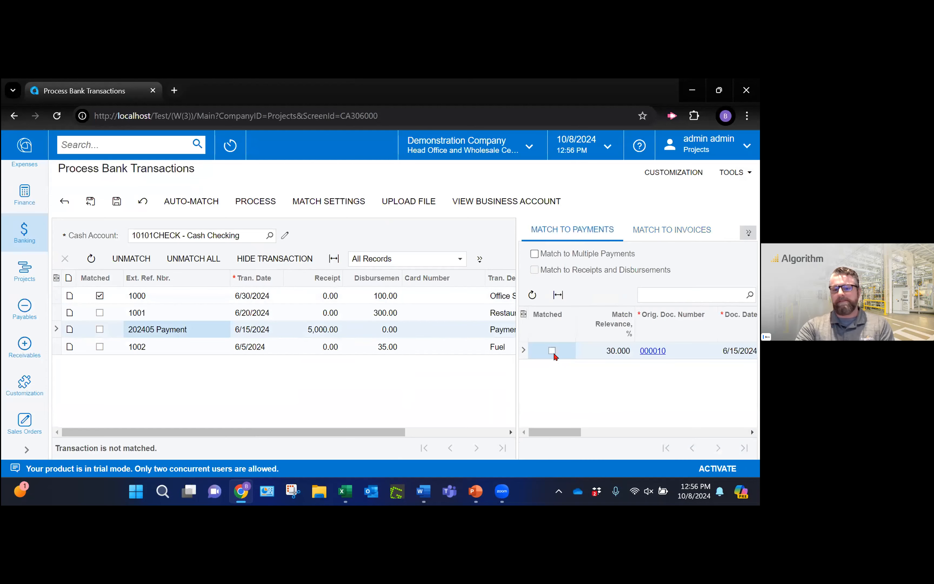
click(552, 350)
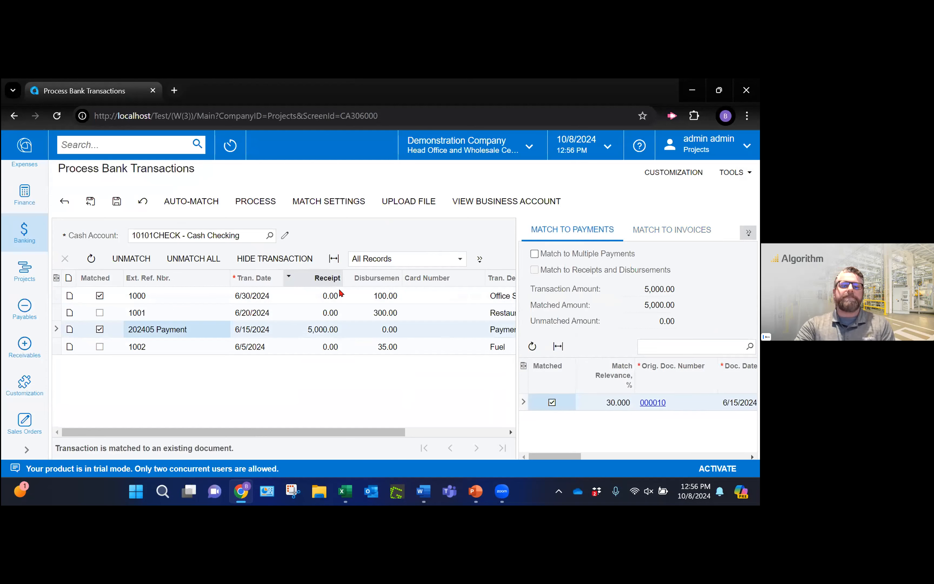
- Filter the bank transactions to Unmatched records and export them to Excel
click(379, 260)
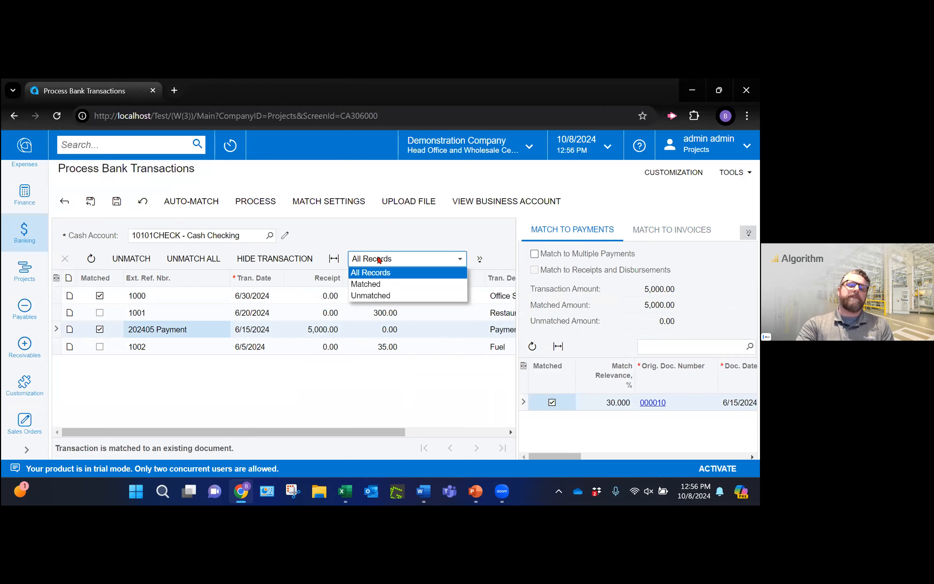
click(381, 296)
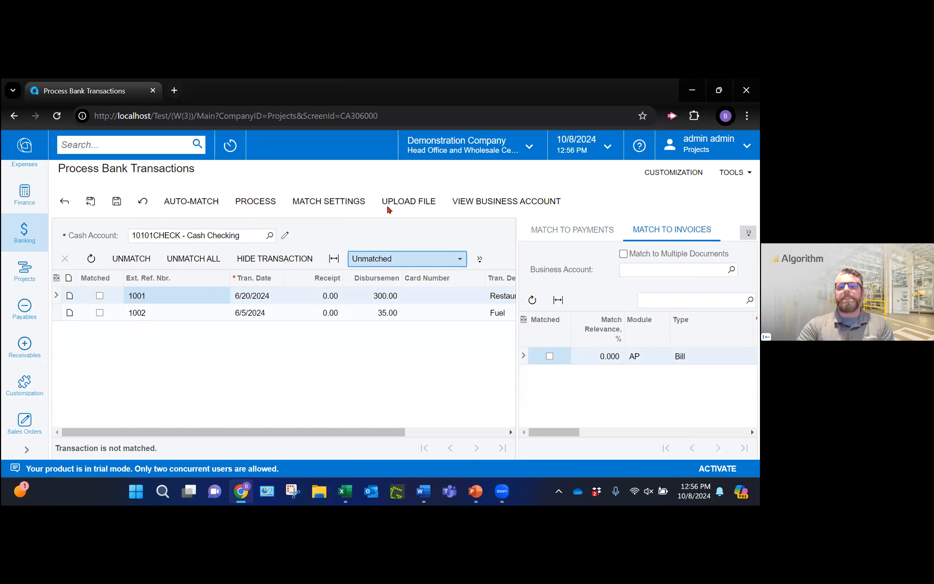
drag(513, 255, 729, 255)
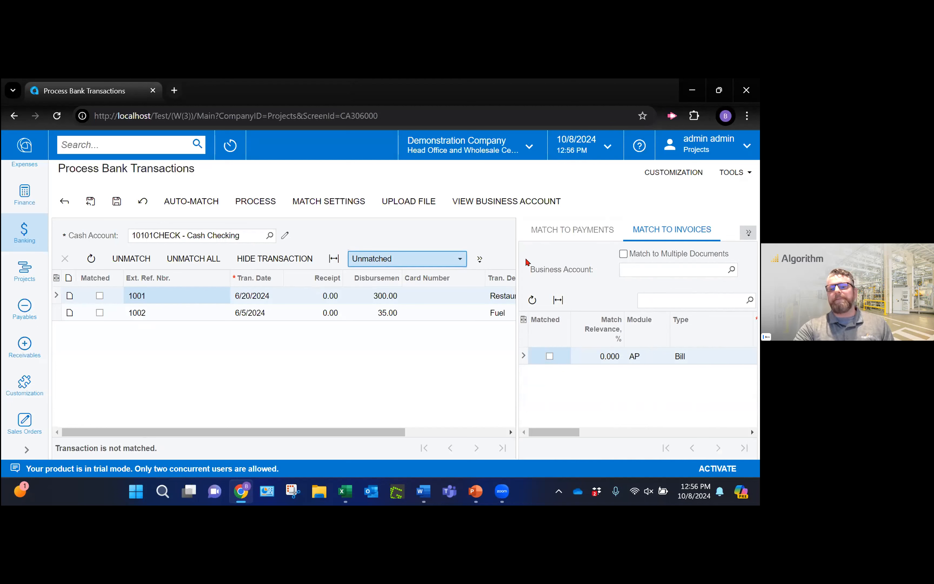
drag(513, 257, 676, 254)
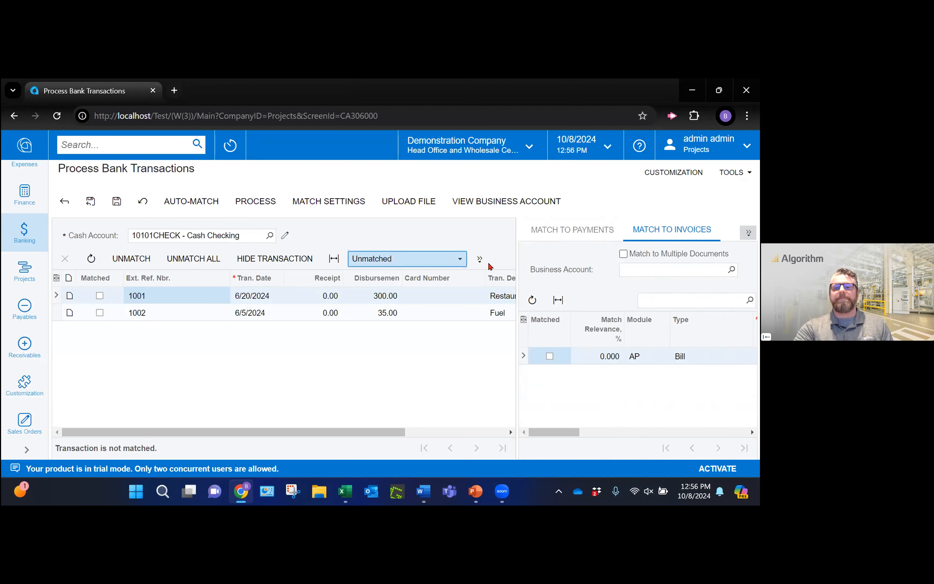
click(481, 260)
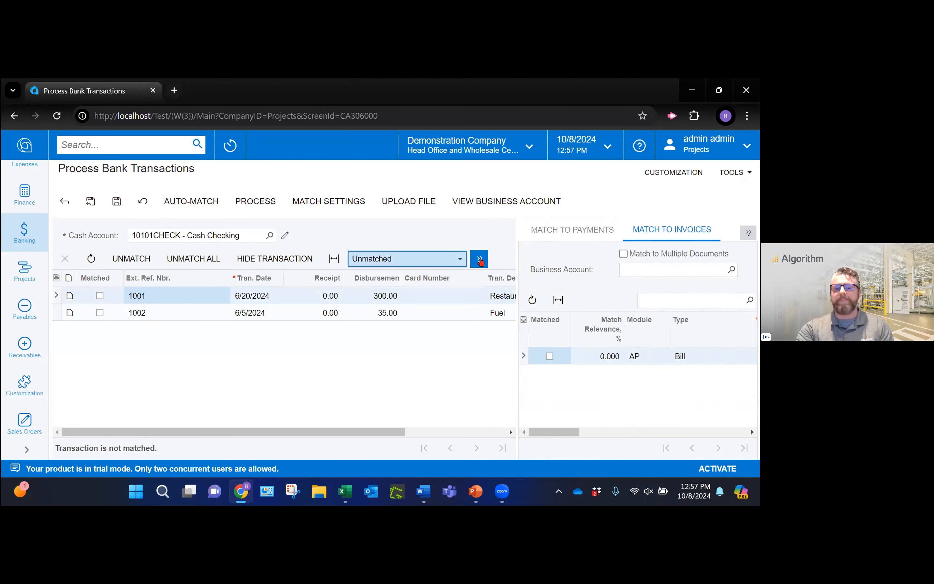
click(481, 261)
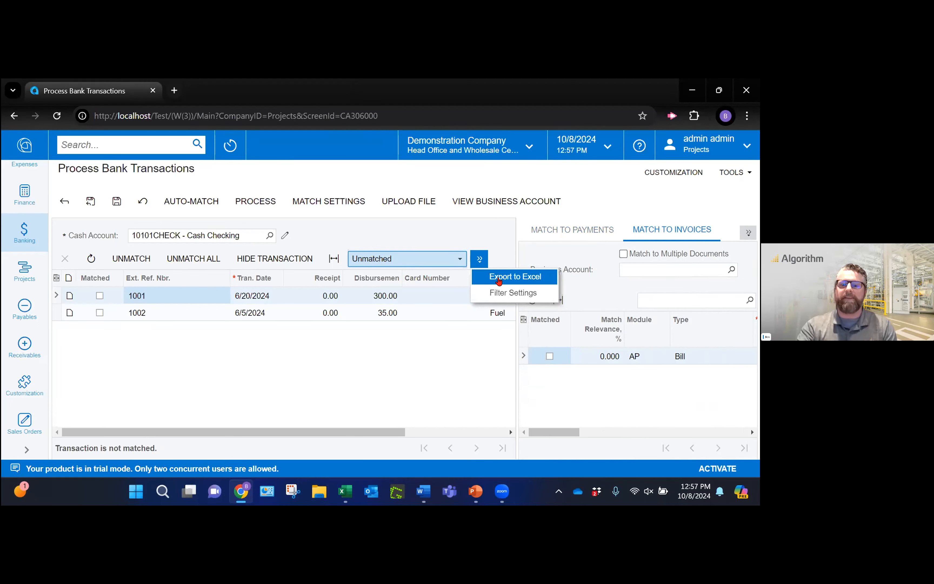
click(496, 278)
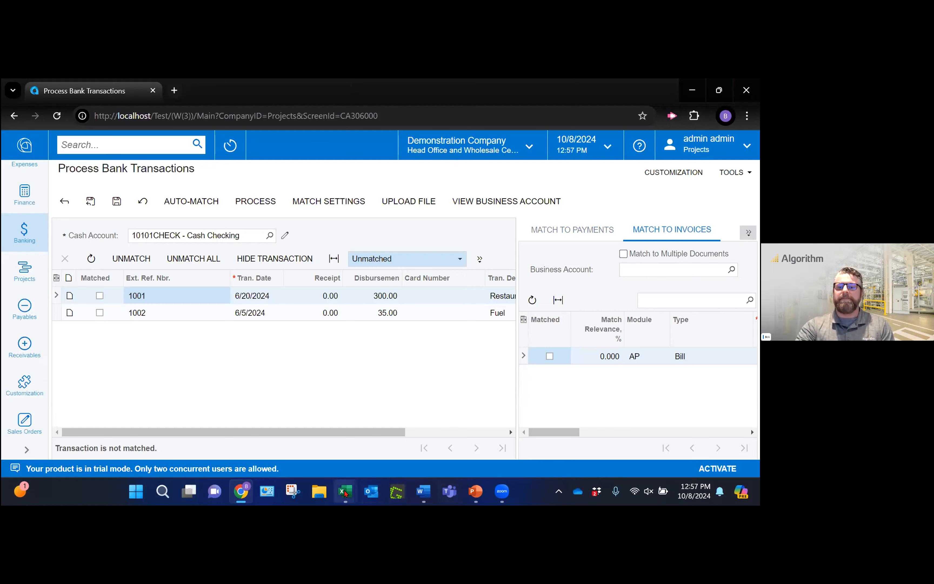
- Switch to Excel to review the exported Process Bank Transactions 20241007 workbook and return to Acumatica in Chrome
mouse_move(358, 481)
click(409, 429)
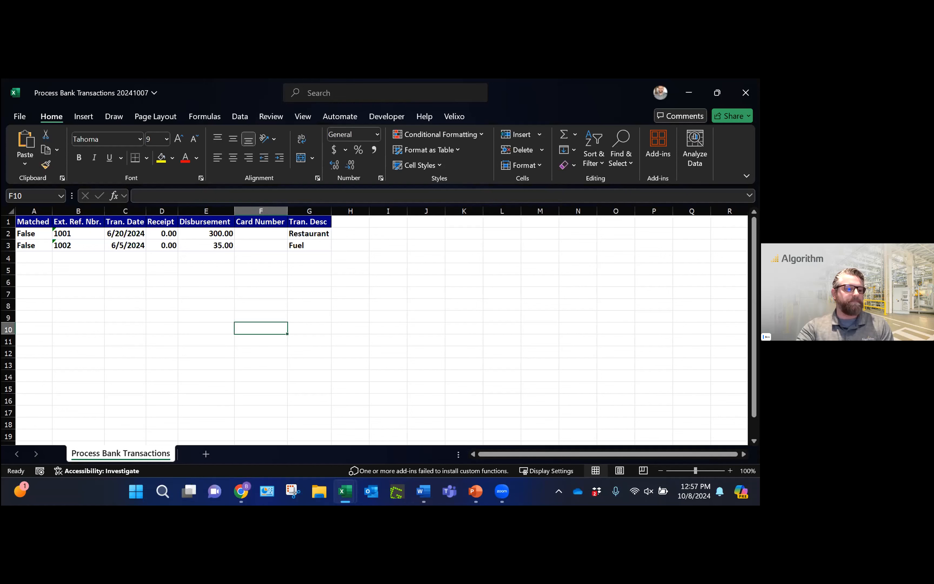
key(alt+Tab)
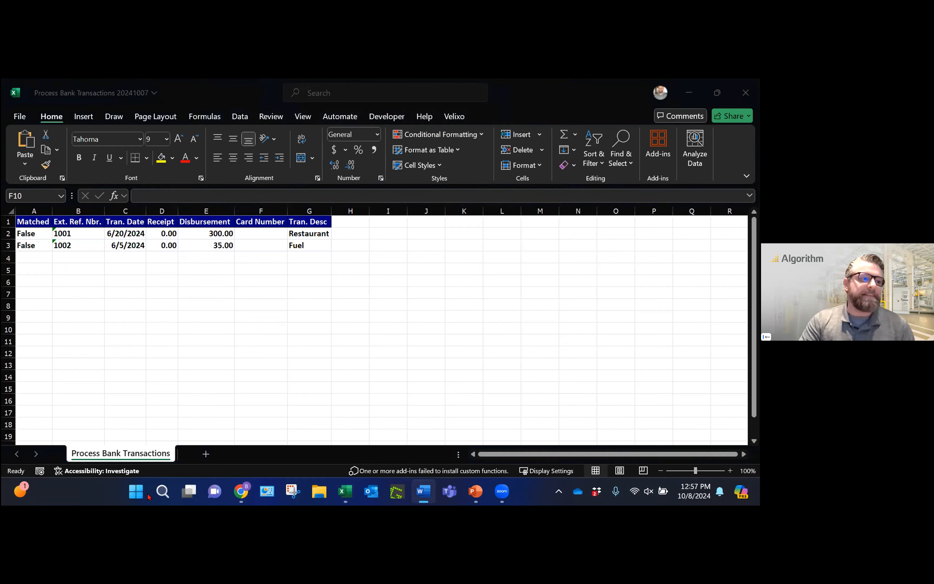
mouse_move(240, 495)
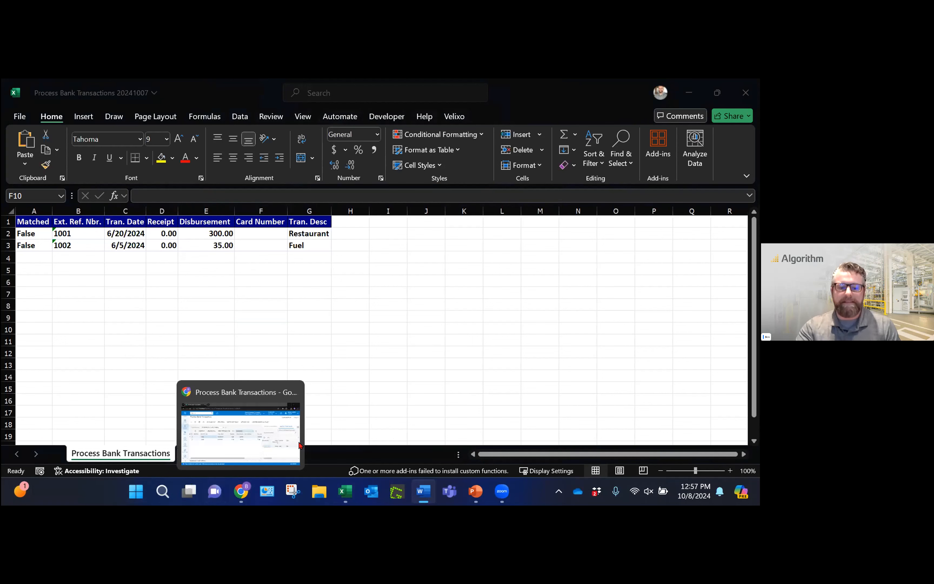
click(240, 495)
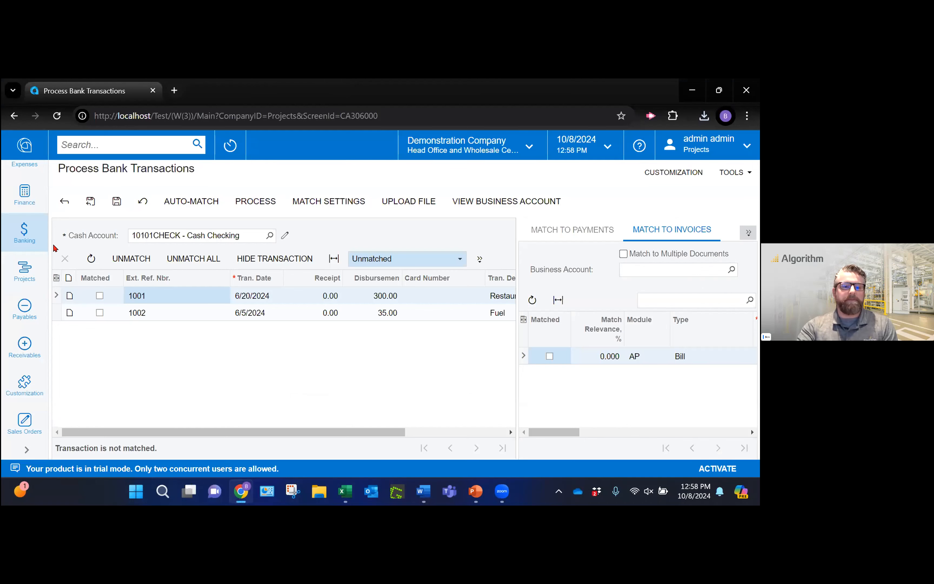
- Leave bank transaction processing for the CC payment method in Banking and enable Set Payment Date to Bank Transaction Date
click(365, 447)
click(494, 280)
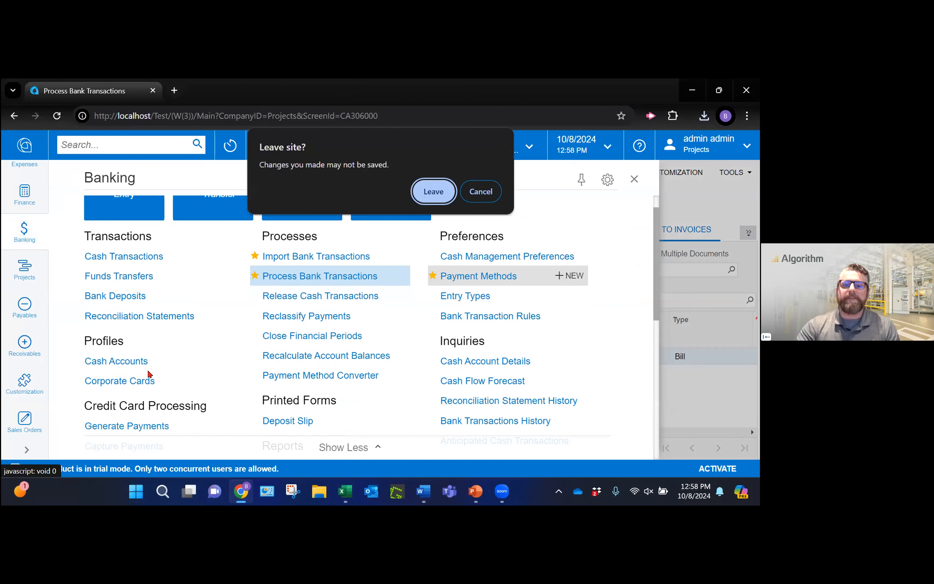
click(433, 192)
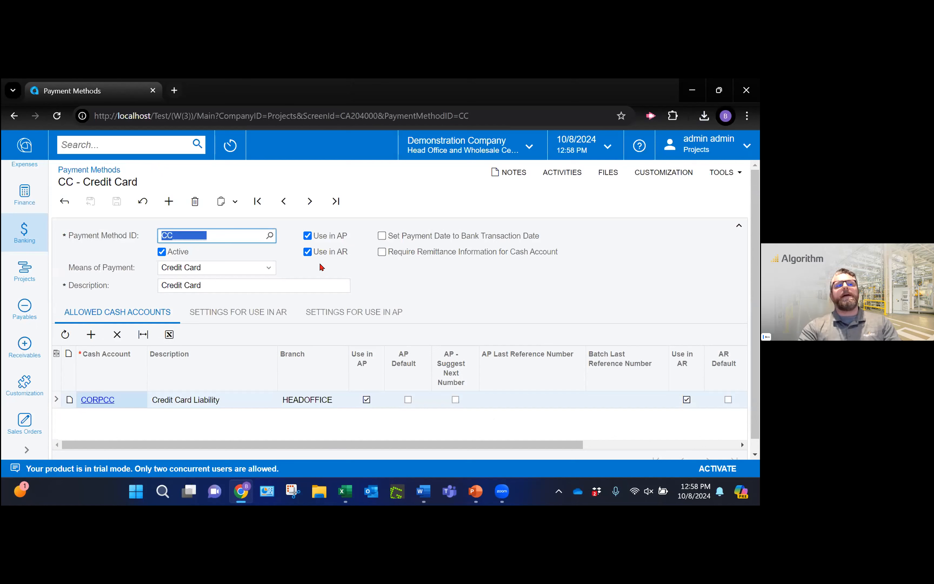
click(383, 236)
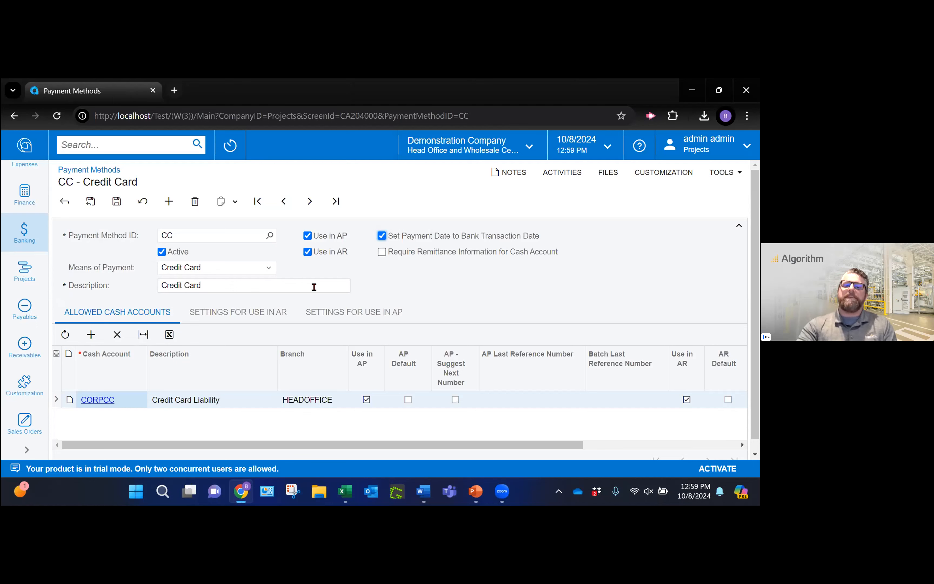
- Enable Integrated Processing in the CC payment method's AR settings and switch back to the PowerPoint slide show
click(229, 316)
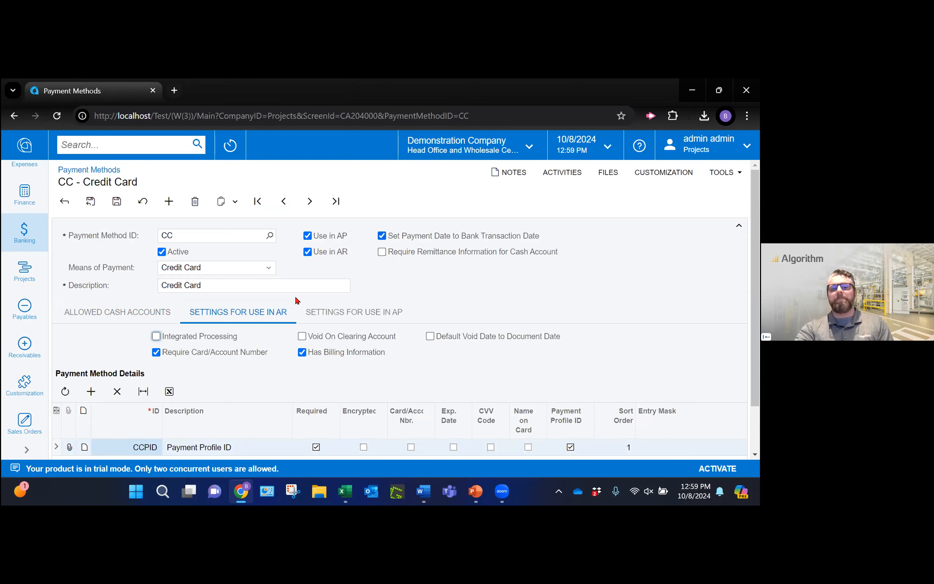
click(156, 337)
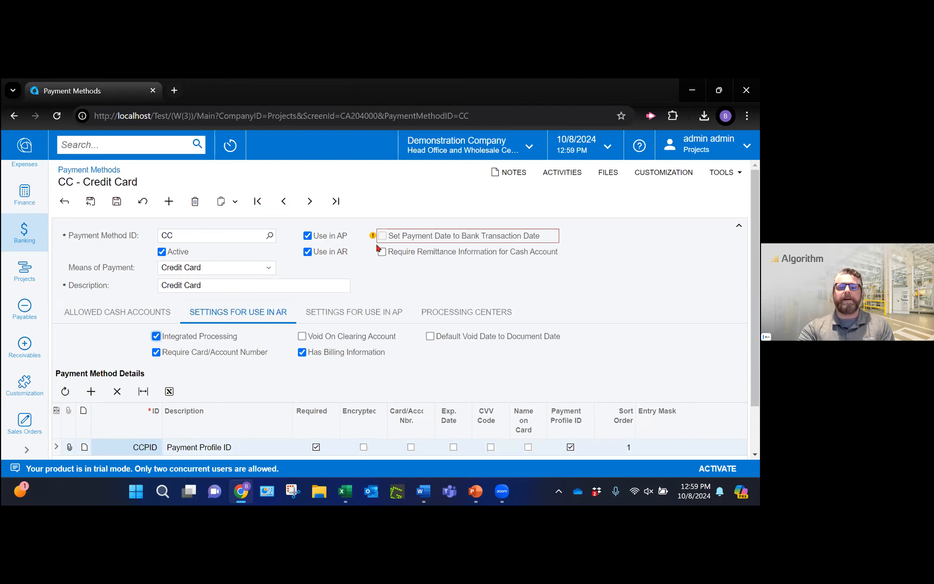
mouse_move(384, 234)
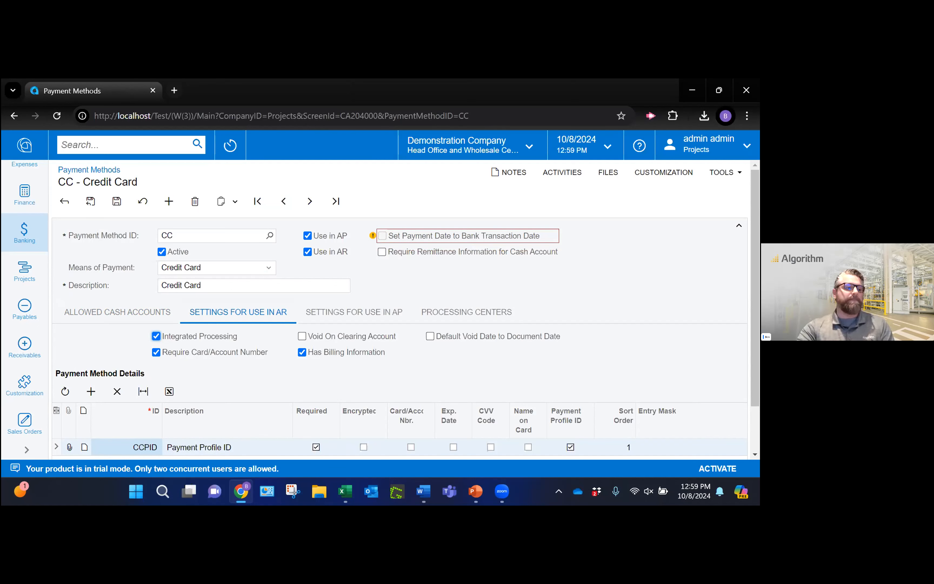
click(478, 495)
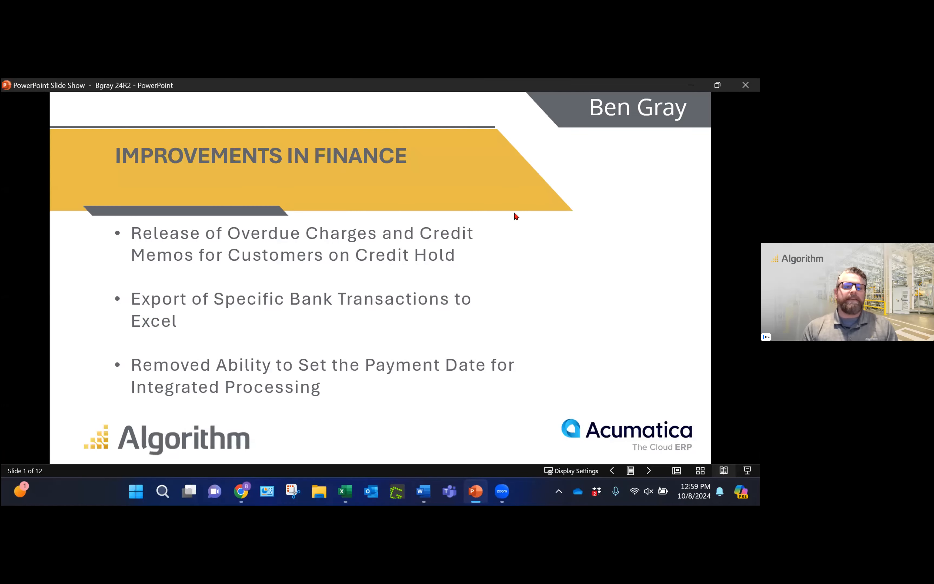